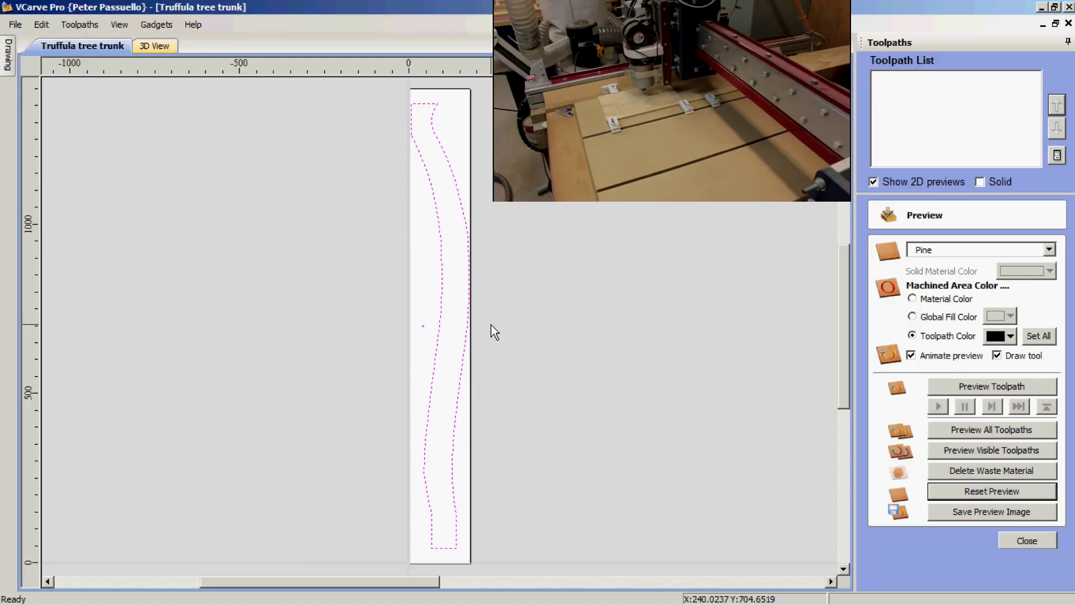
Step: Add Drill 1 at the trunk's inner point: 8 mm deep with the 3 mm end mill
drag(411, 313, 429, 337)
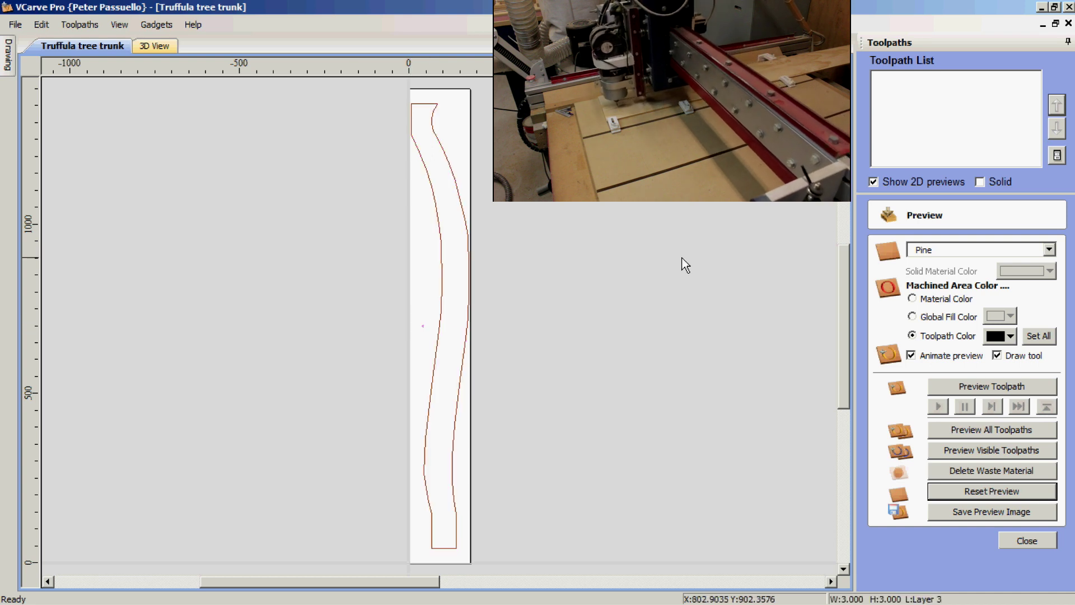
click(1025, 539)
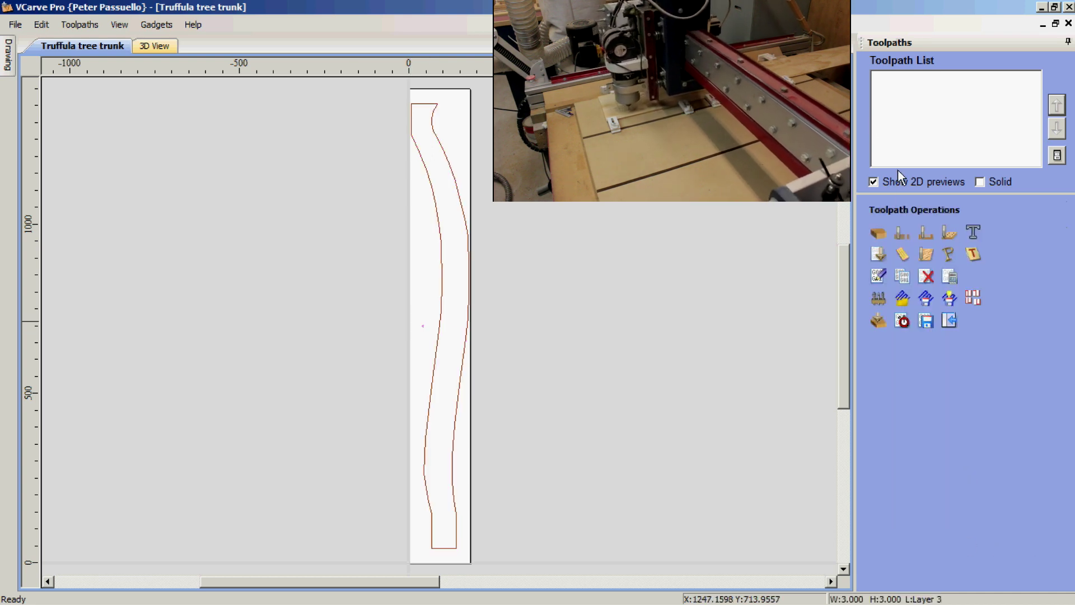
click(930, 221)
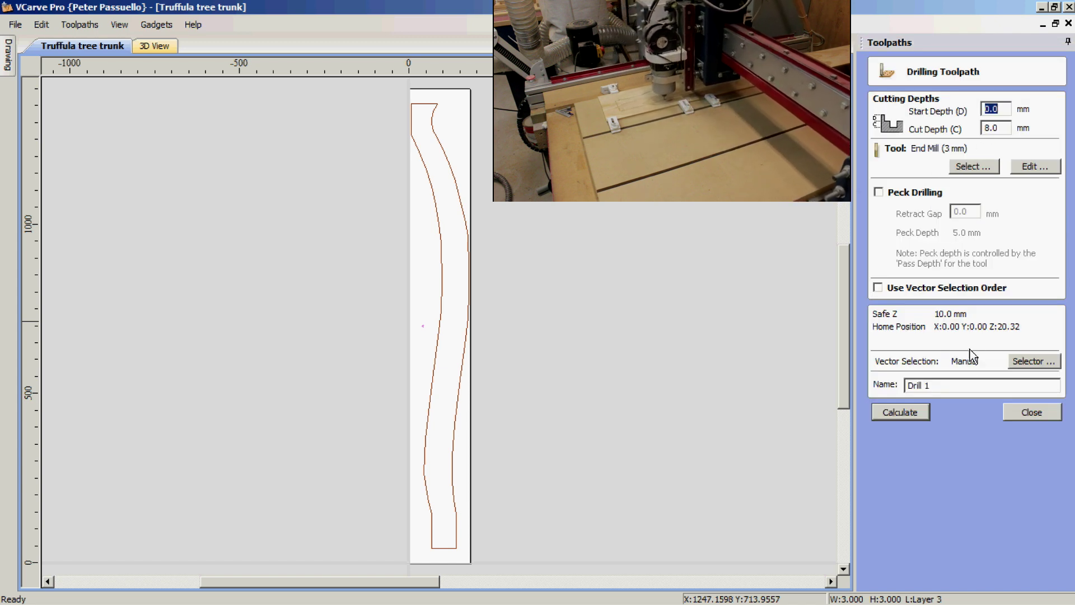
click(899, 413)
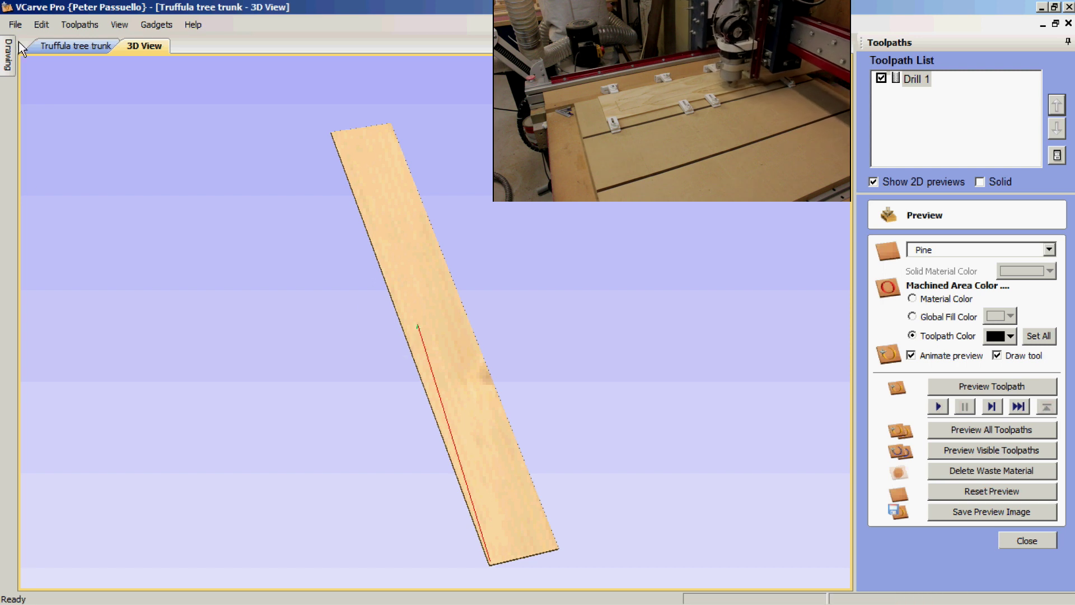
click(70, 47)
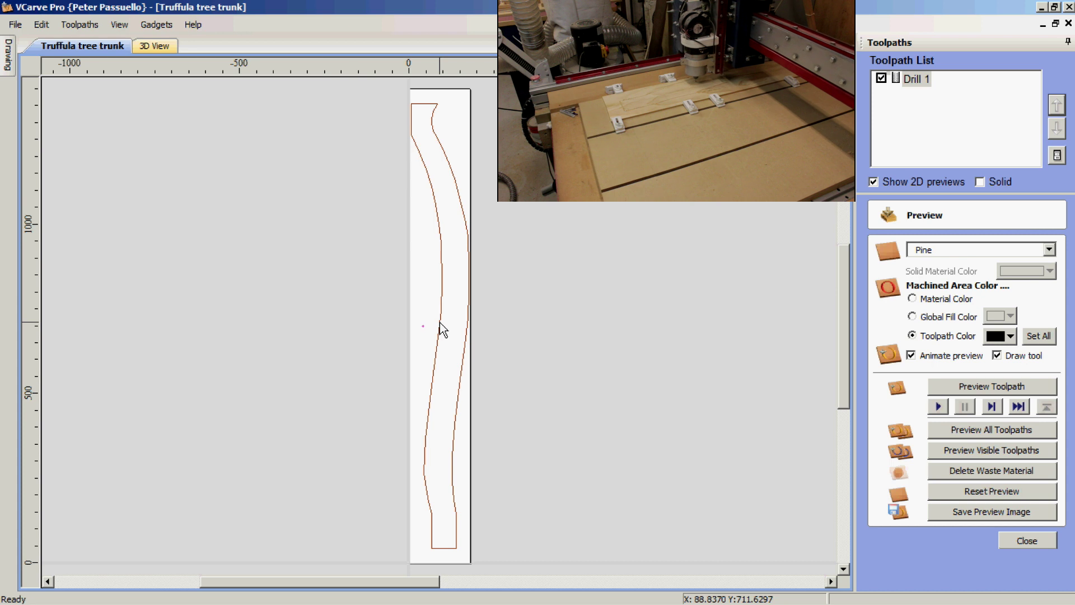
Step: Enable toolpath tiling with 700 mm tile height, feed-through in Y, and update tiles to T1/T2
click(443, 330)
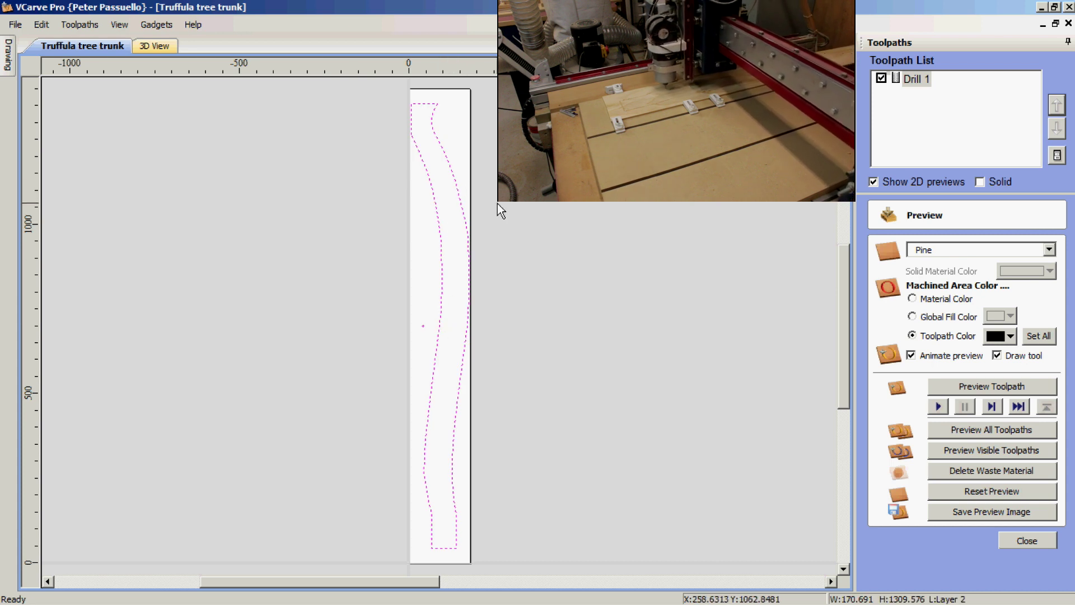
click(1026, 540)
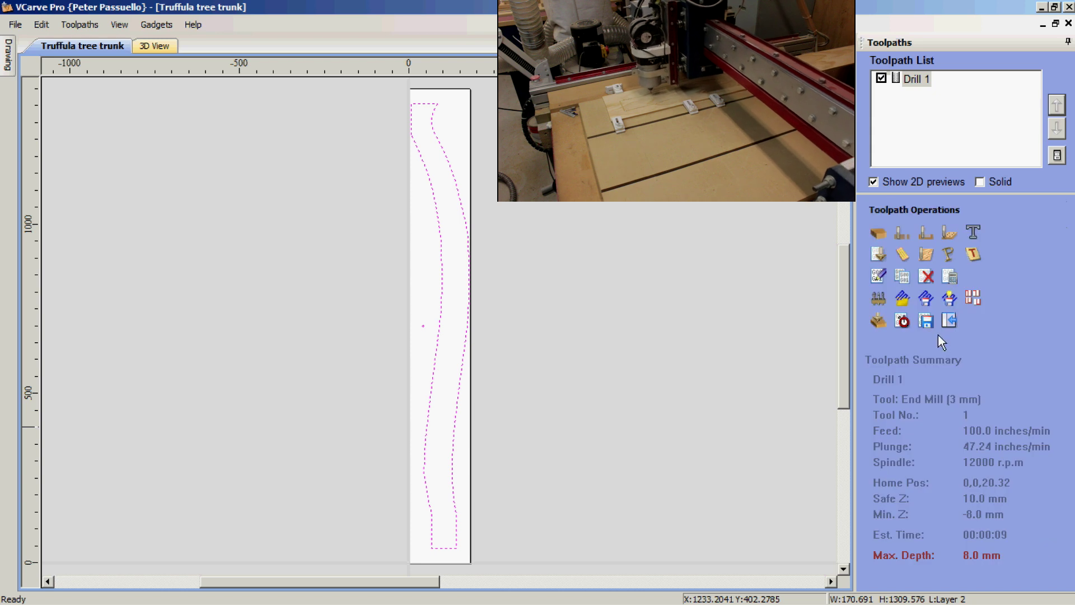
click(974, 301)
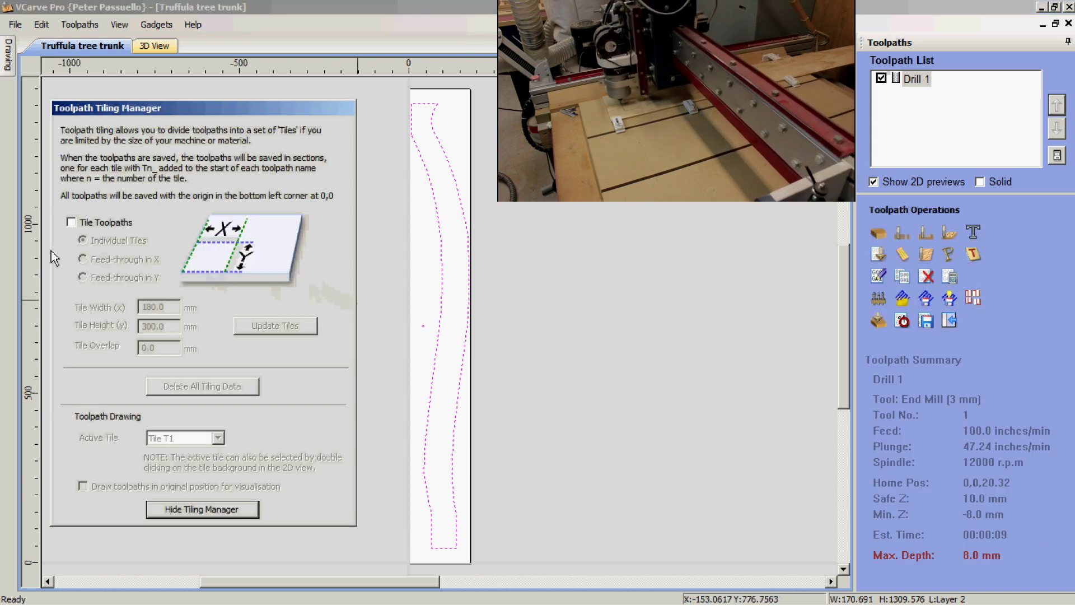
click(72, 222)
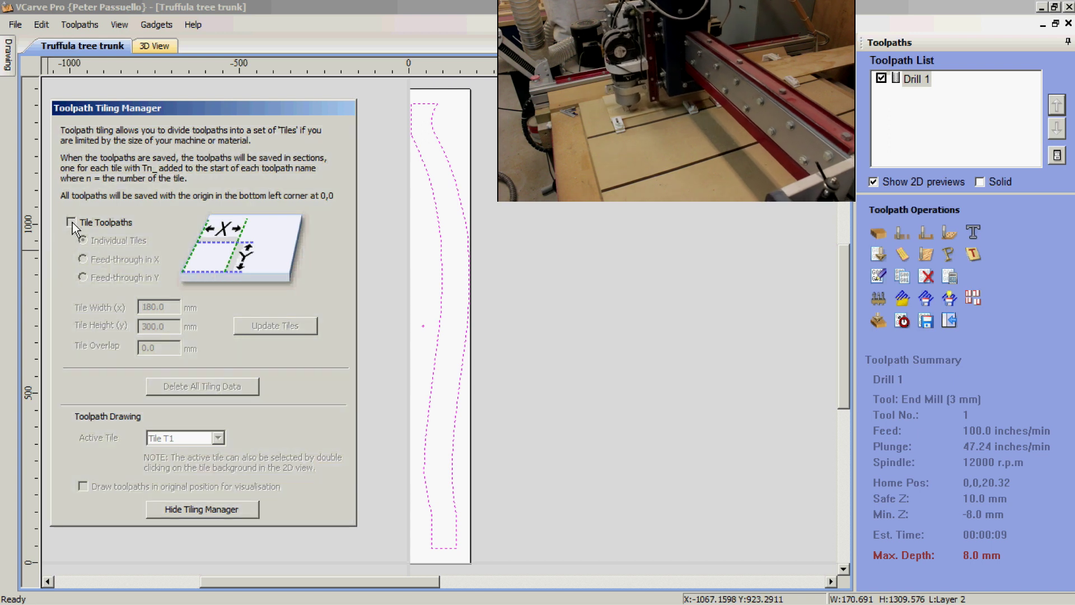
drag(166, 330, 135, 341)
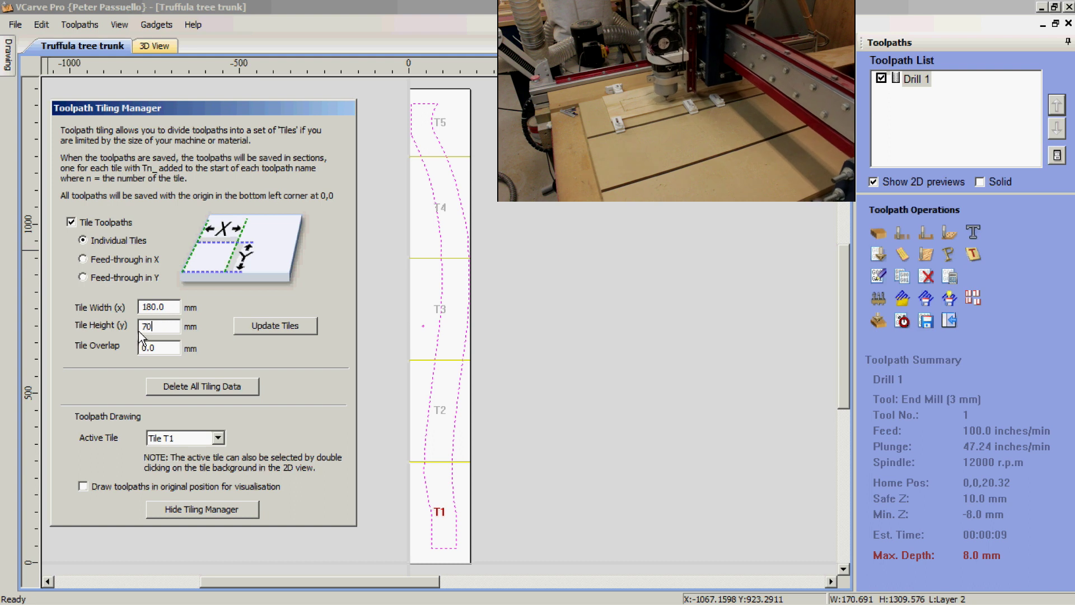
text(700)
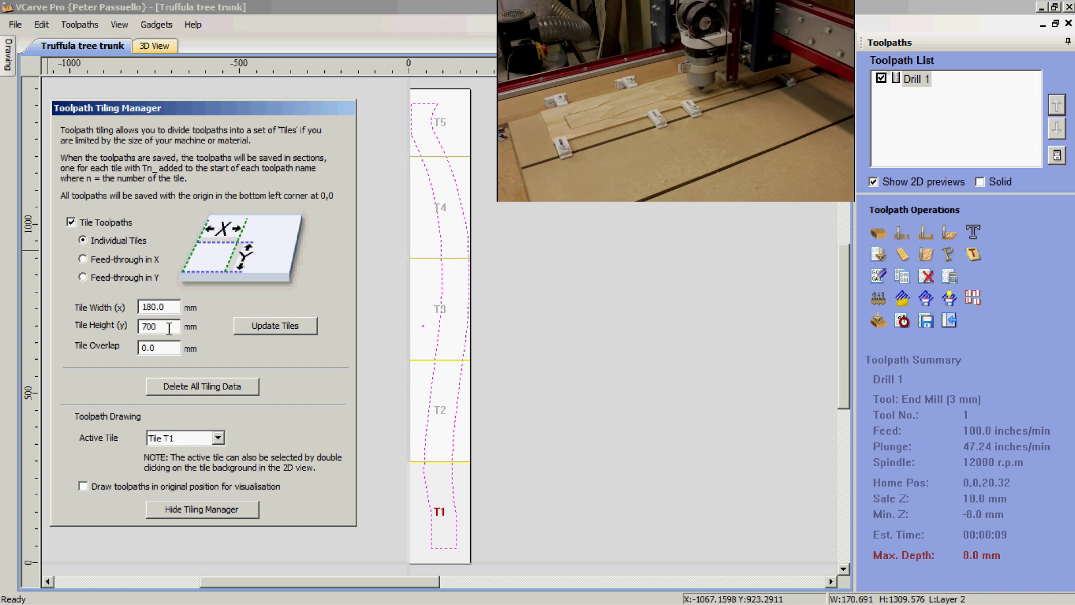
click(84, 277)
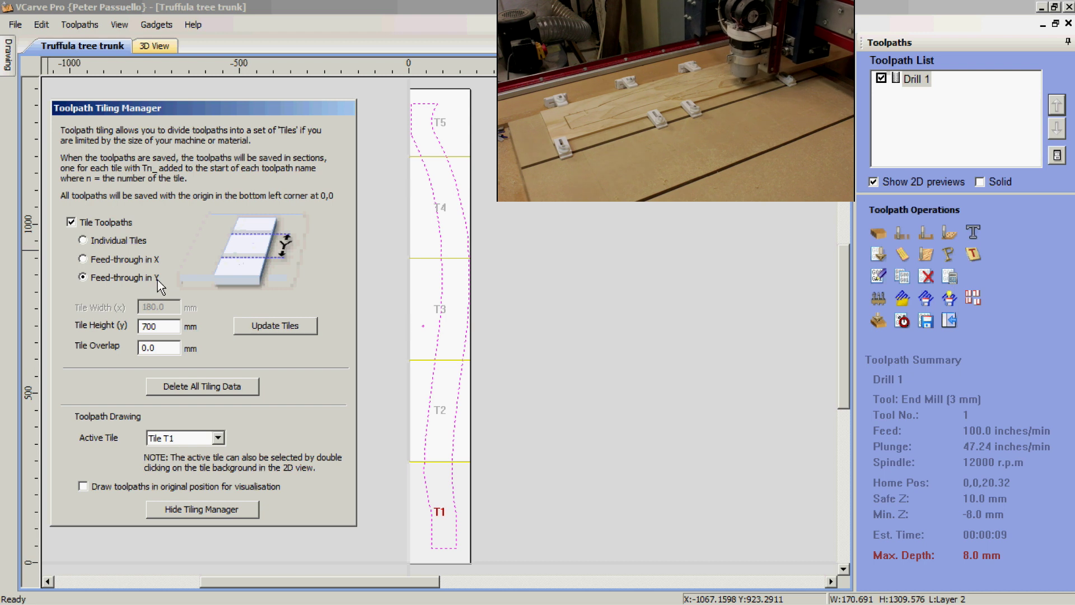
click(302, 336)
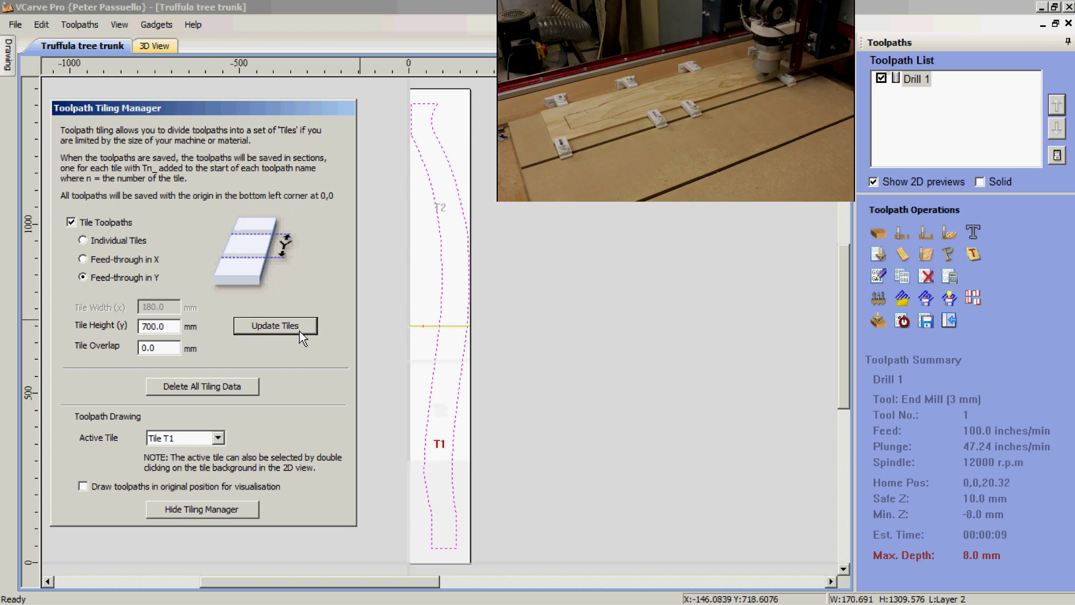
Step: Calculate Profile 4: an 8 mm deep Outside/Right trunk profile with holding tabs
click(899, 243)
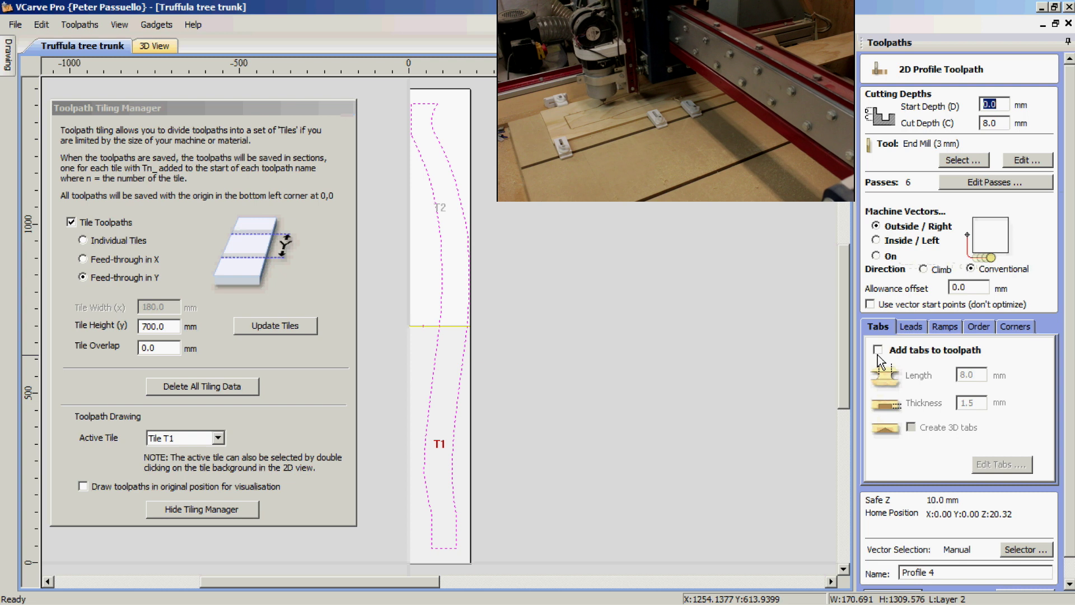
click(878, 350)
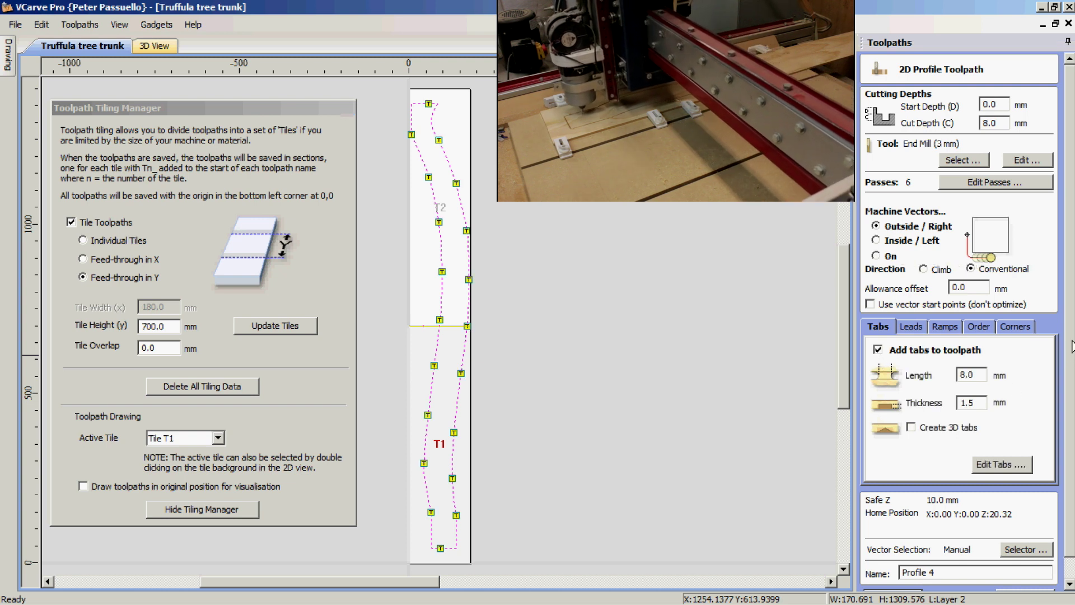
scroll(986, 251, down, 2)
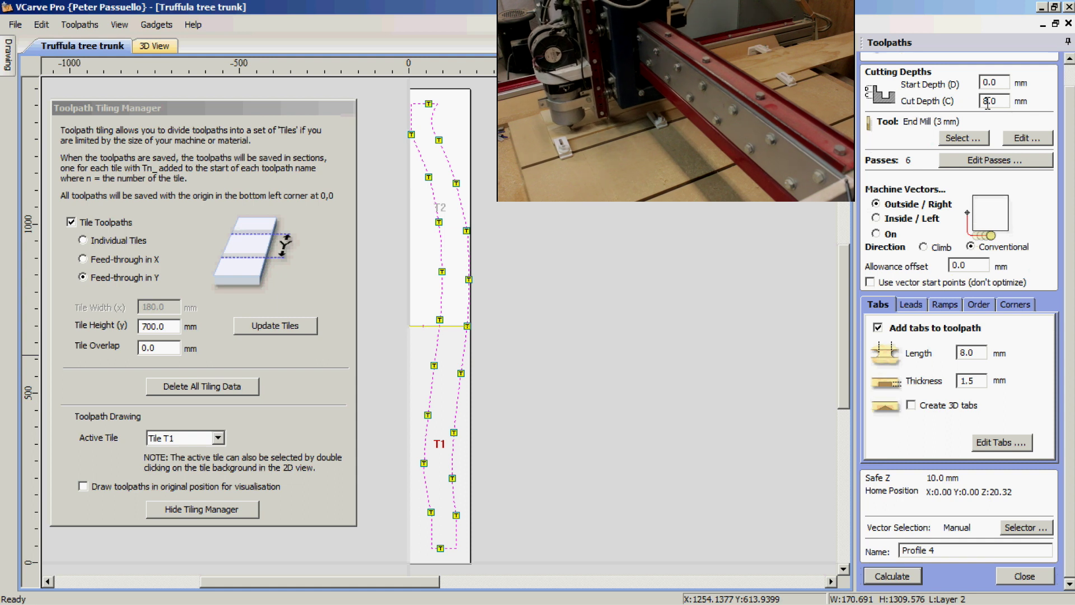
click(896, 575)
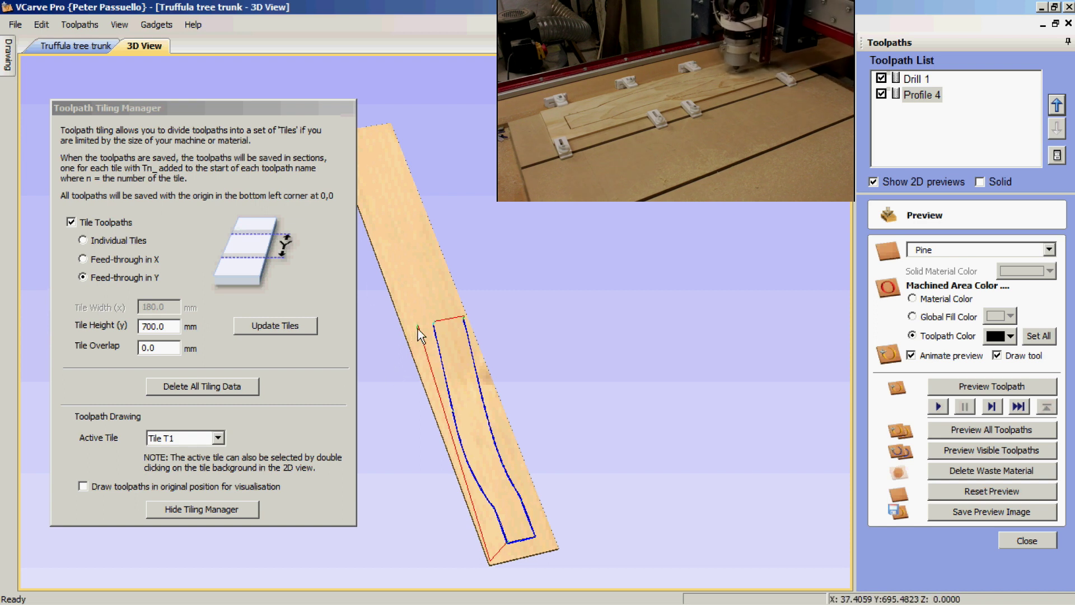
Step: In the Truffula tree trunk drawing, zoom in on the yellow 700 mm tile boundary
click(73, 46)
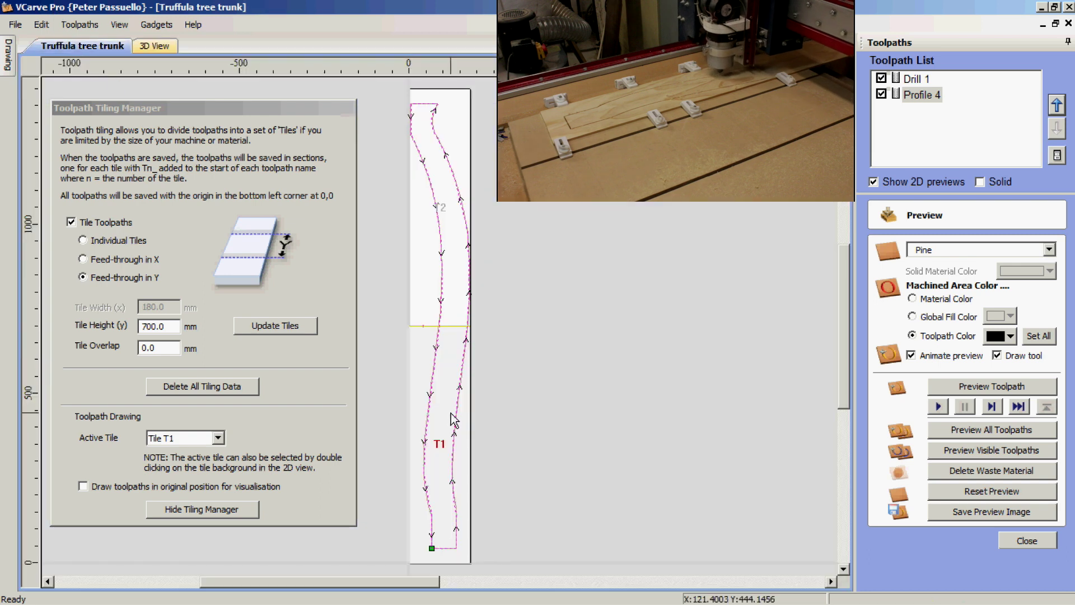
scroll(421, 330, up, 10)
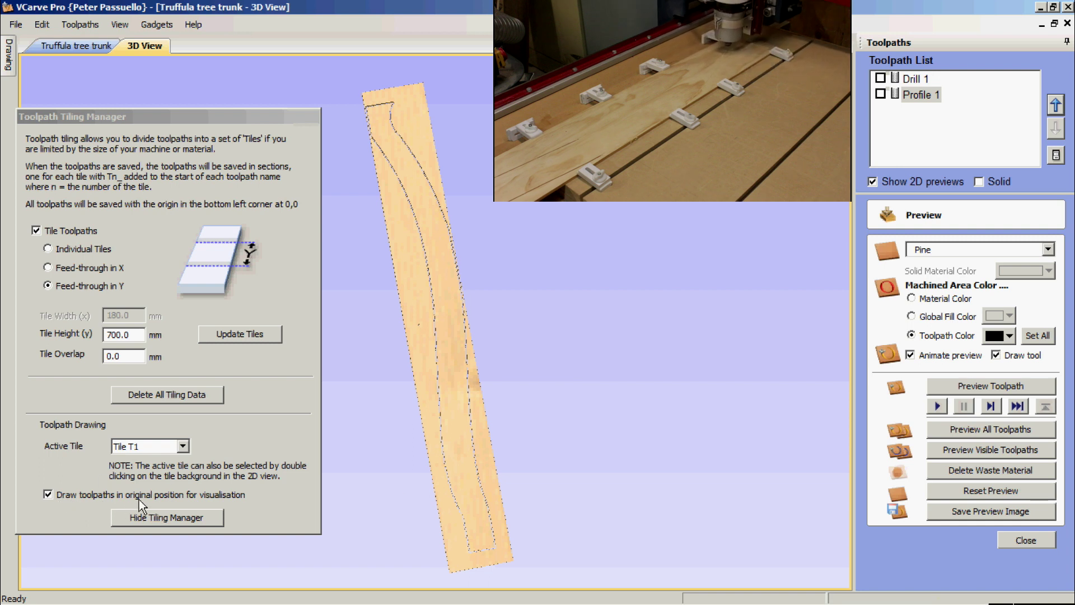
Step: Uncheck 'Draw toolpaths in original position for visualisation' so tile T1 appears alone
click(48, 497)
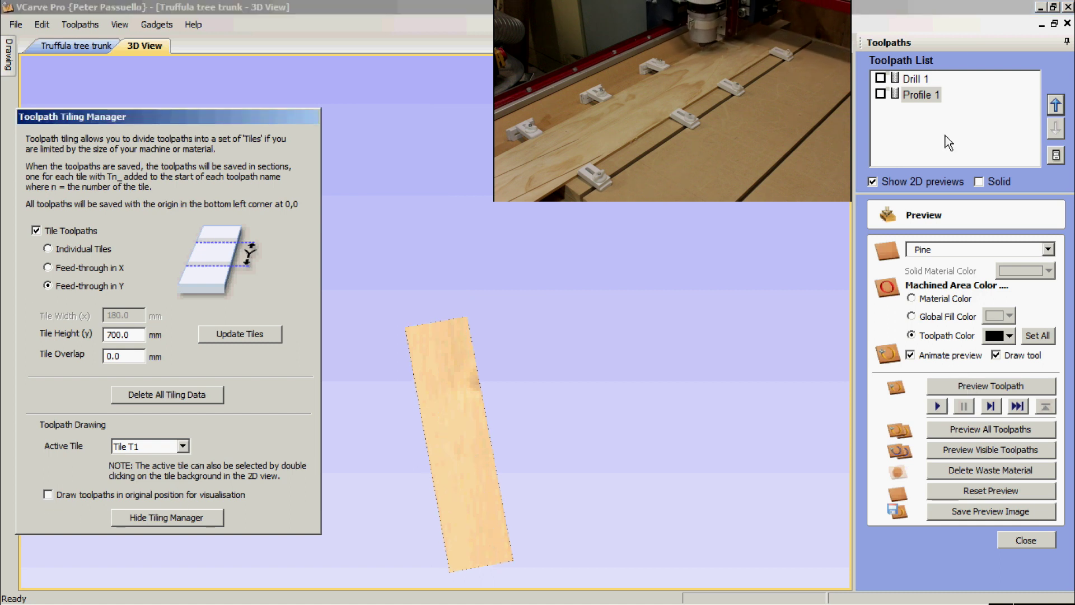
Step: Preview Profile 1 on active tile T1 and zoom in to inspect the pine board cut
click(918, 95)
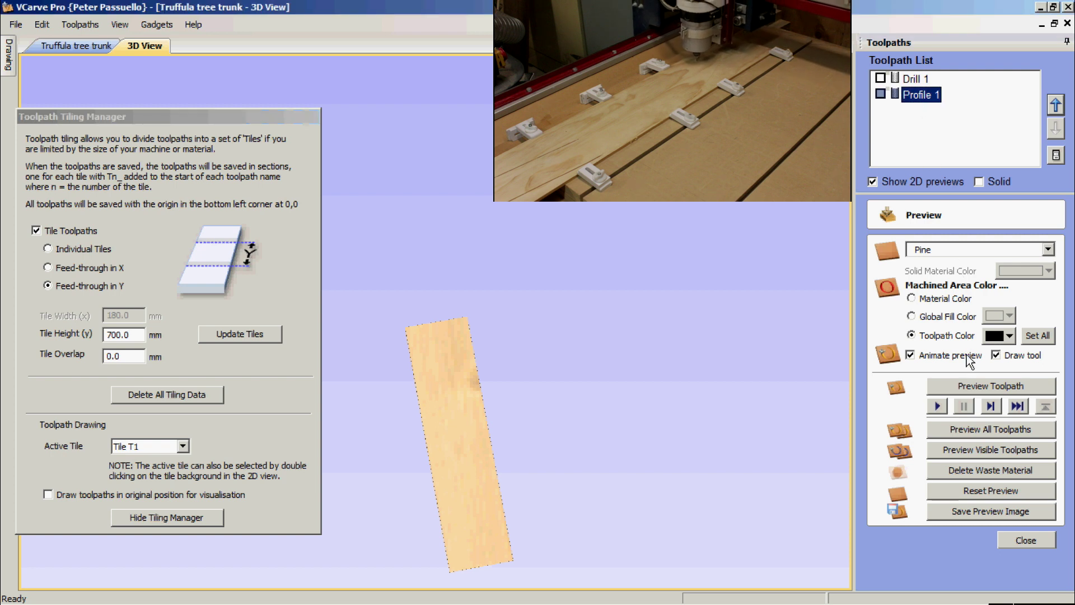
click(977, 428)
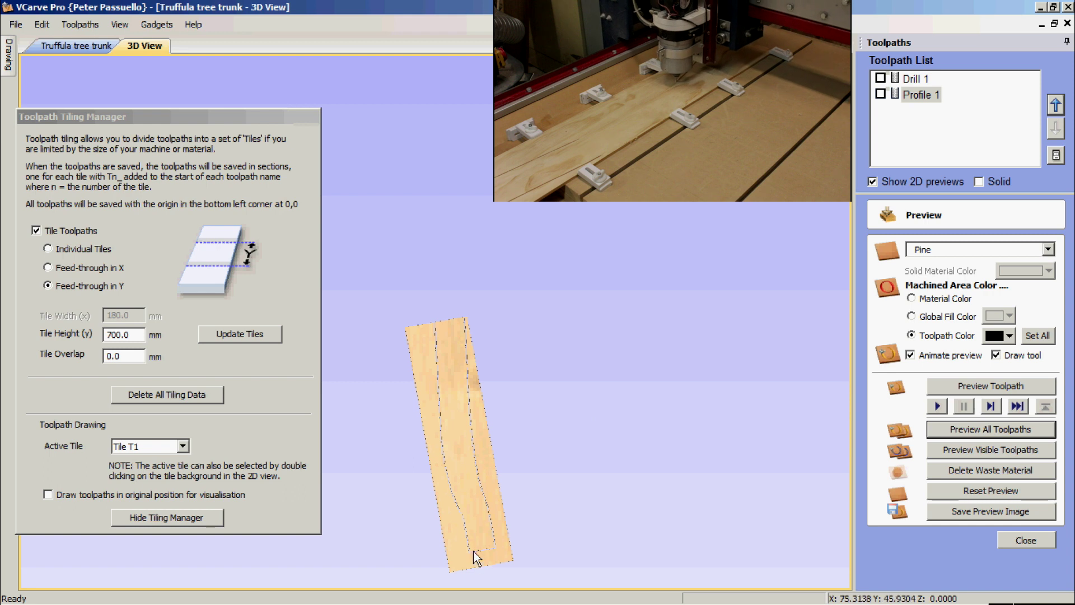
scroll(456, 475, up, 5)
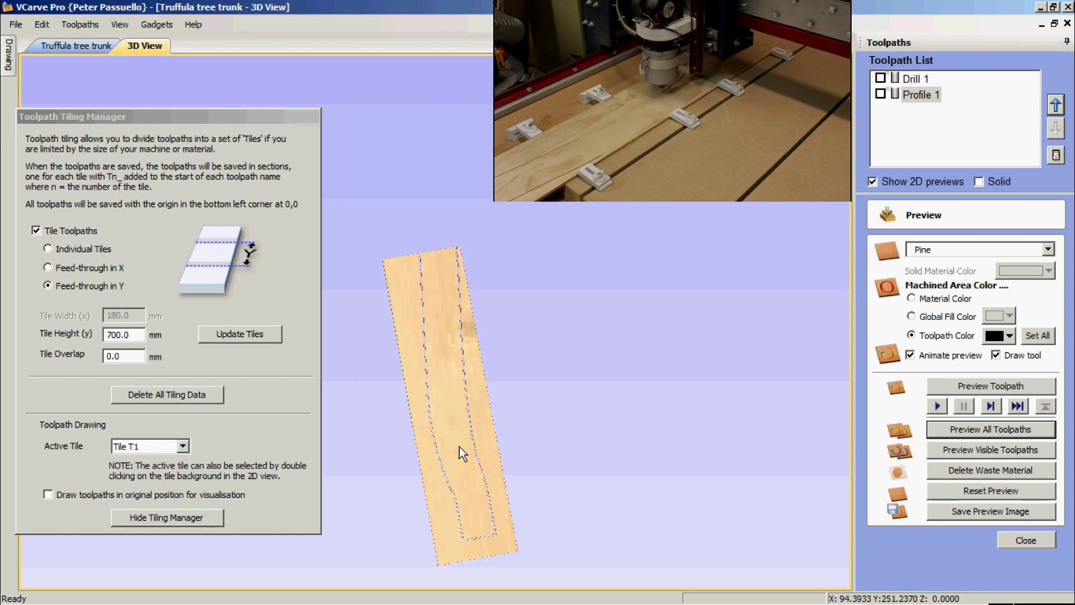
scroll(471, 378, up, 3)
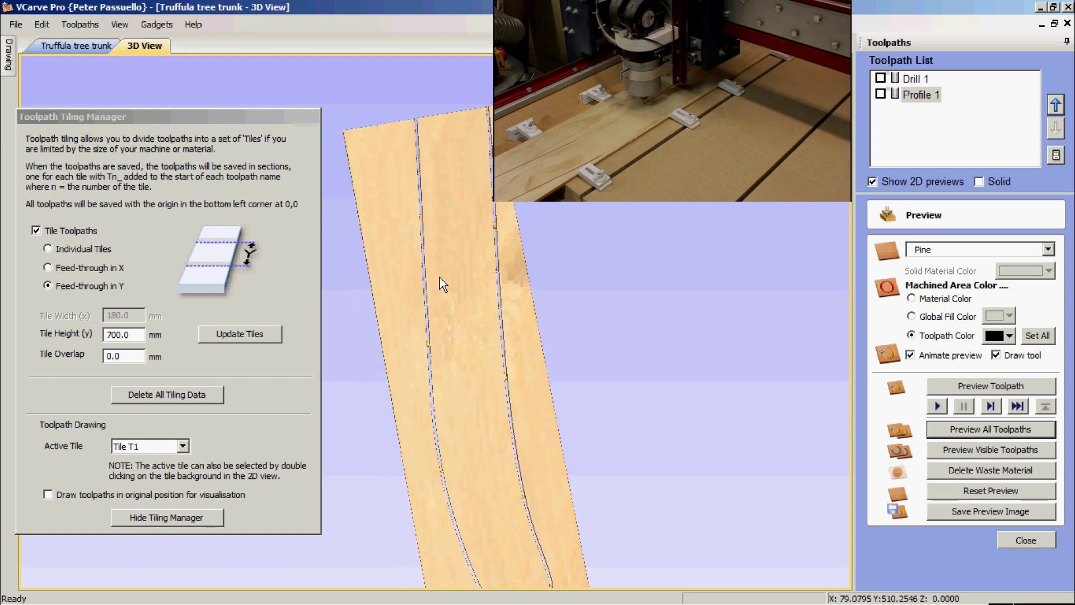
scroll(442, 145, down, 3)
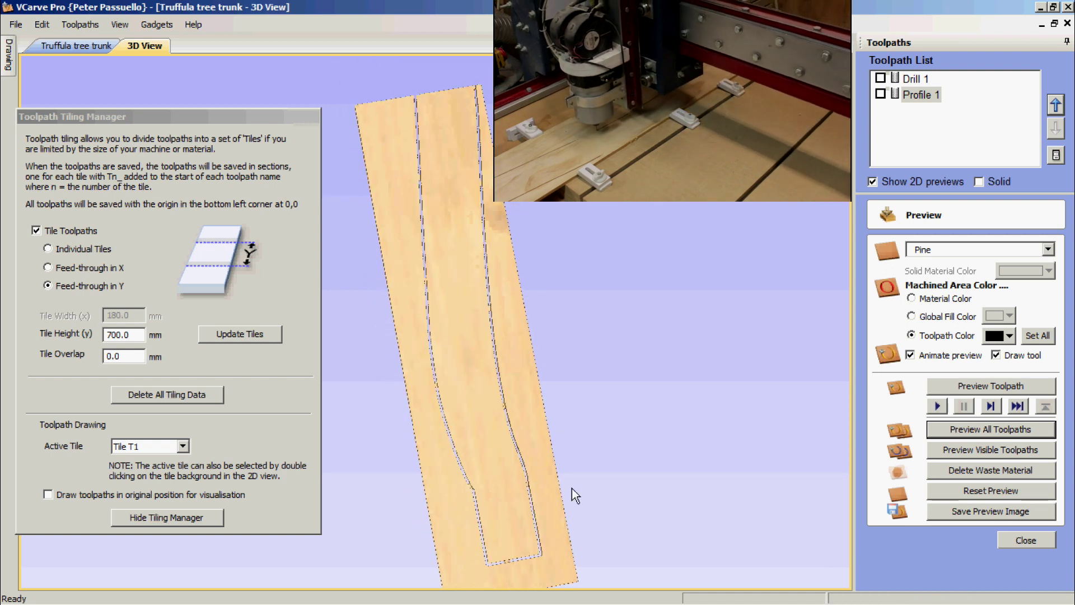
scroll(380, 98, up, 5)
scroll(381, 97, up, 3)
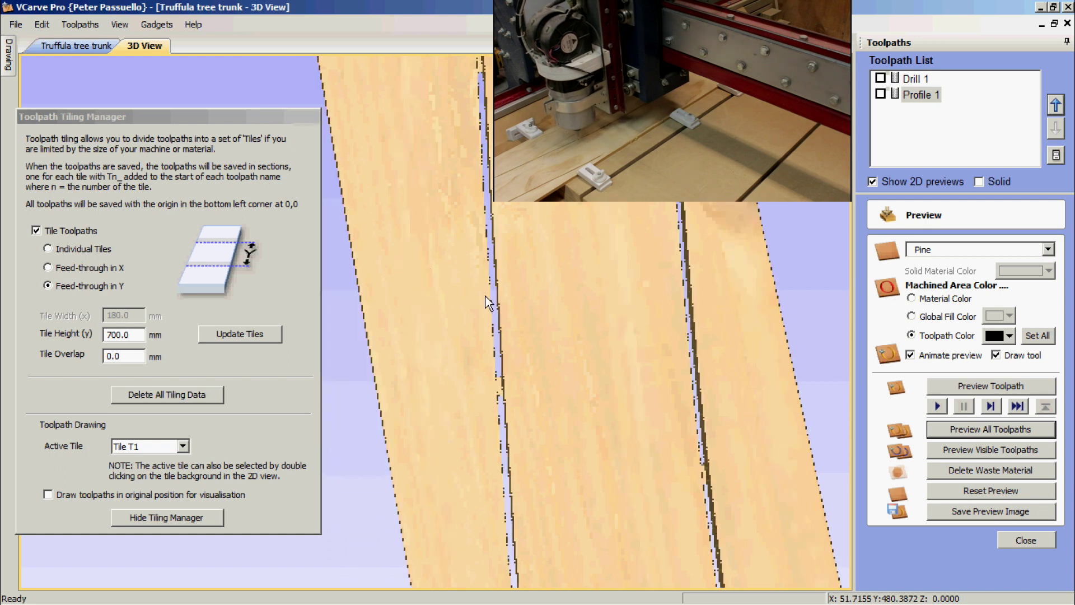
scroll(517, 212, down, 2)
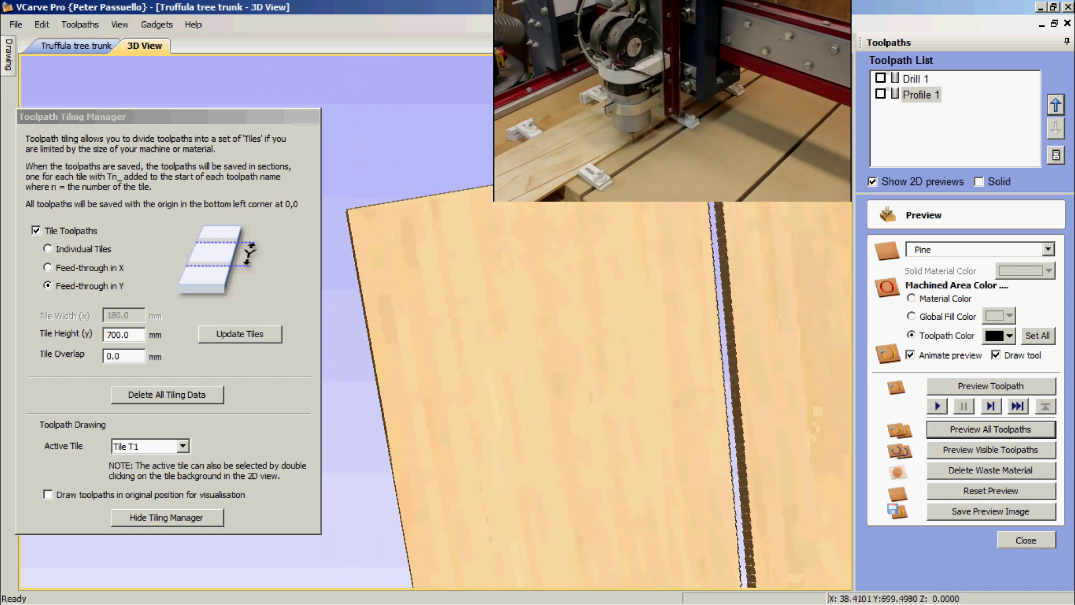
scroll(531, 215, down, 4)
scroll(568, 430, down, 4)
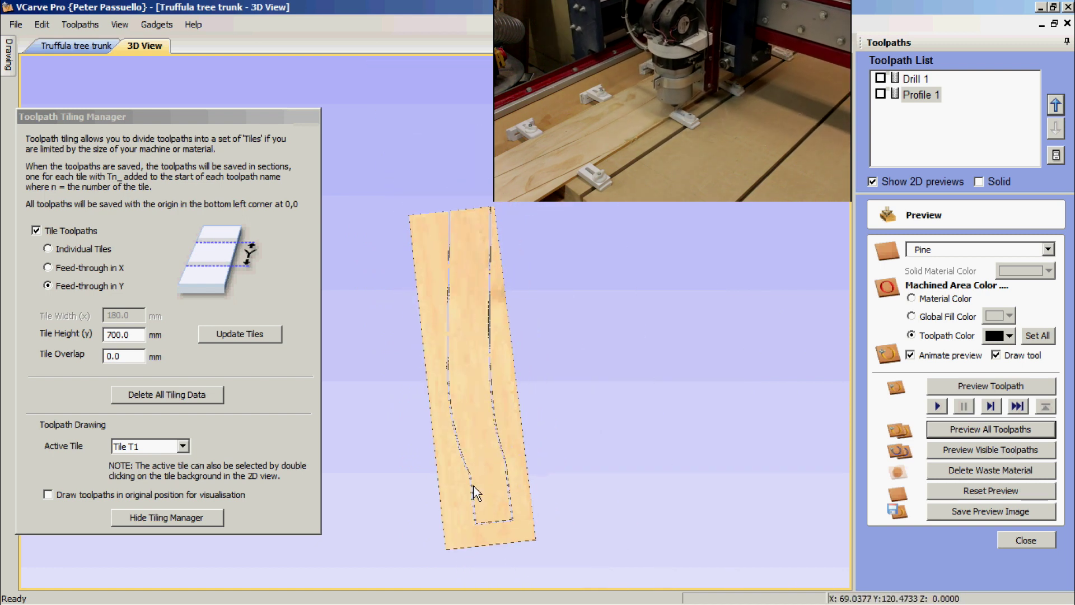
scroll(475, 493, up, 2)
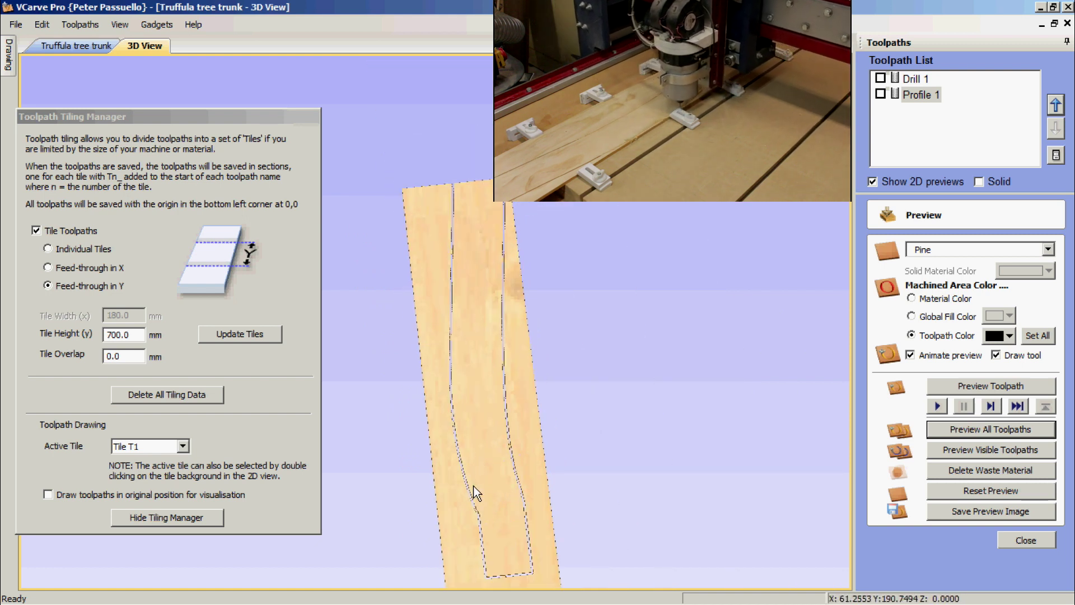
Step: Set Tile T2 active, preview all toolpaths, and inspect its curved cuts from several angles
click(183, 446)
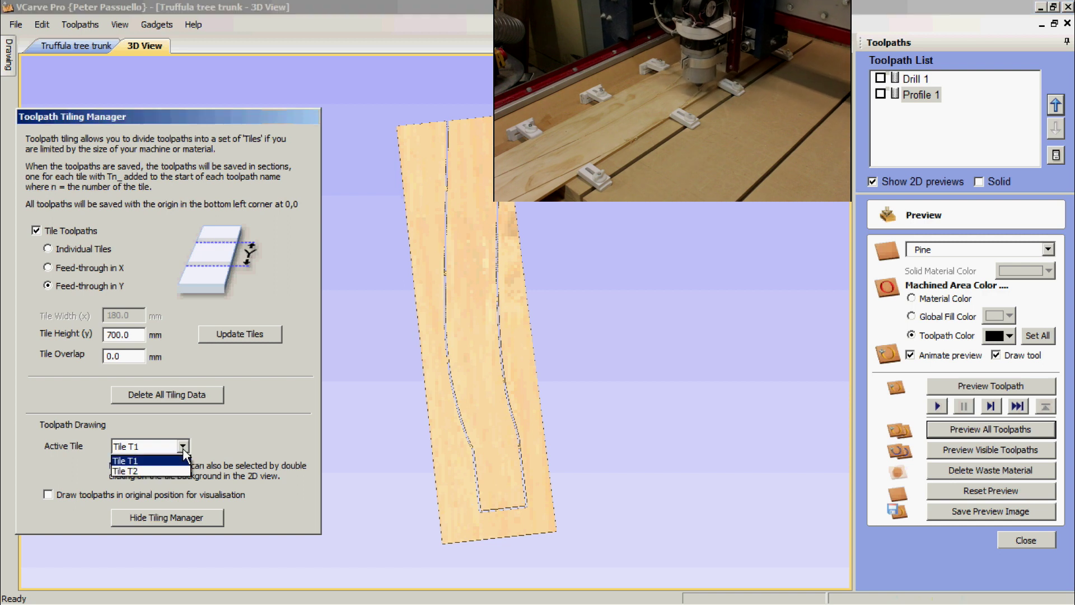
click(149, 472)
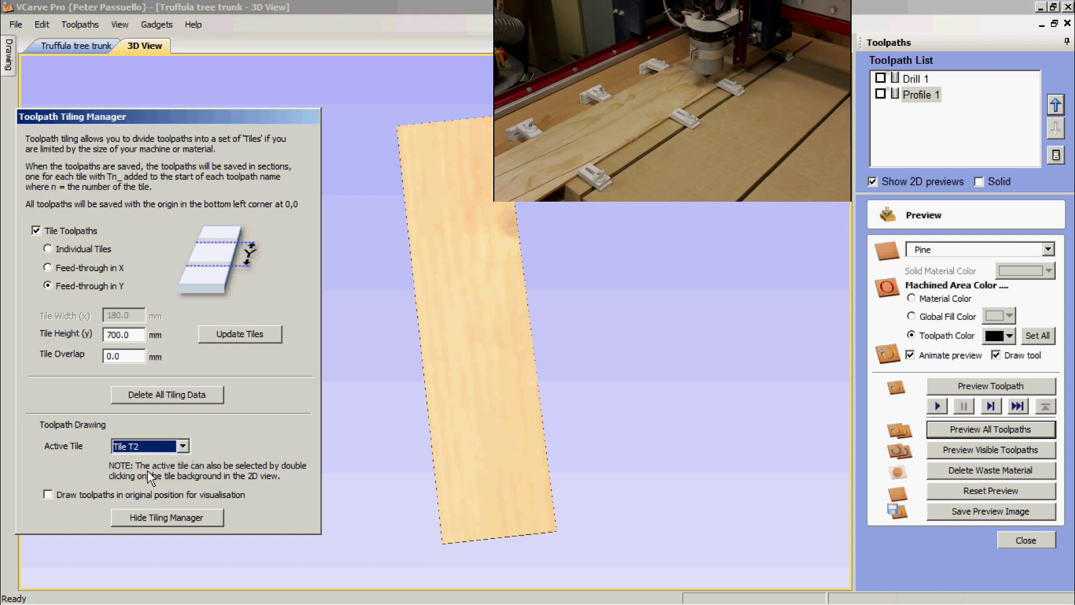
click(978, 429)
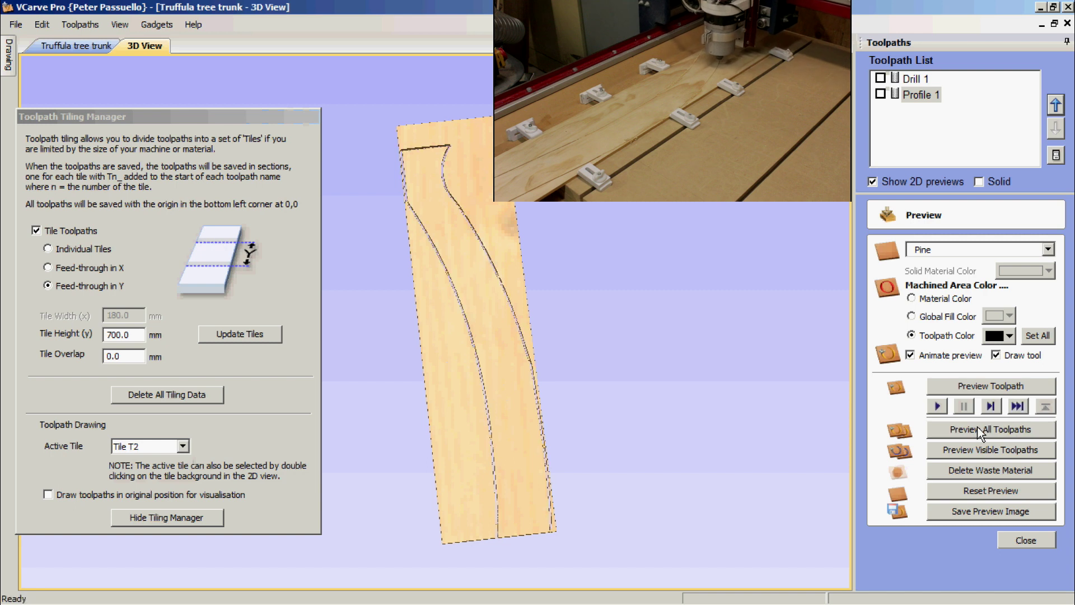
drag(532, 434, 469, 286)
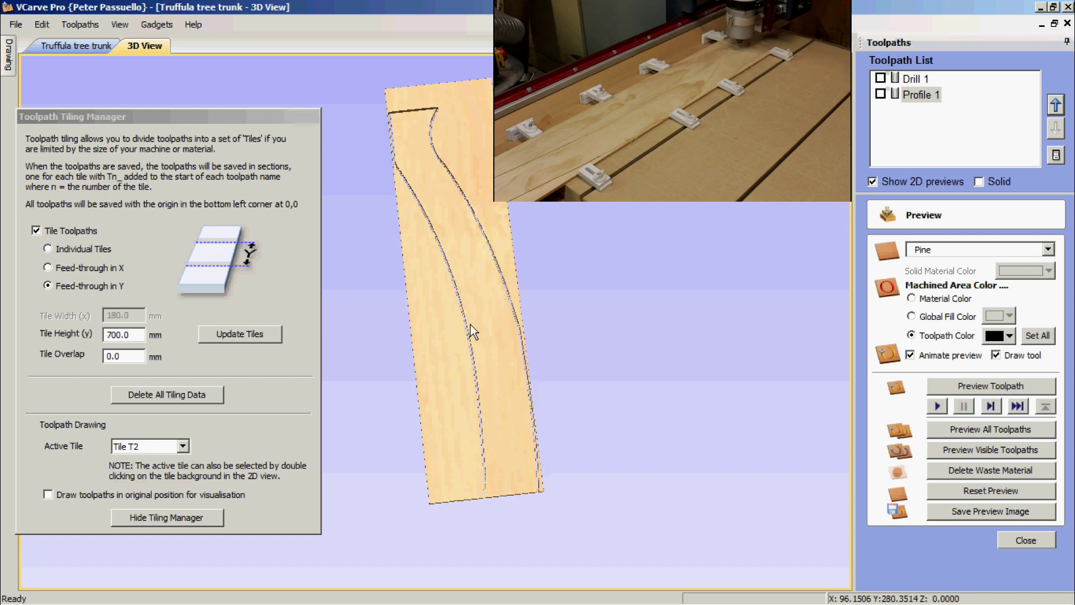
scroll(476, 513, up, 10)
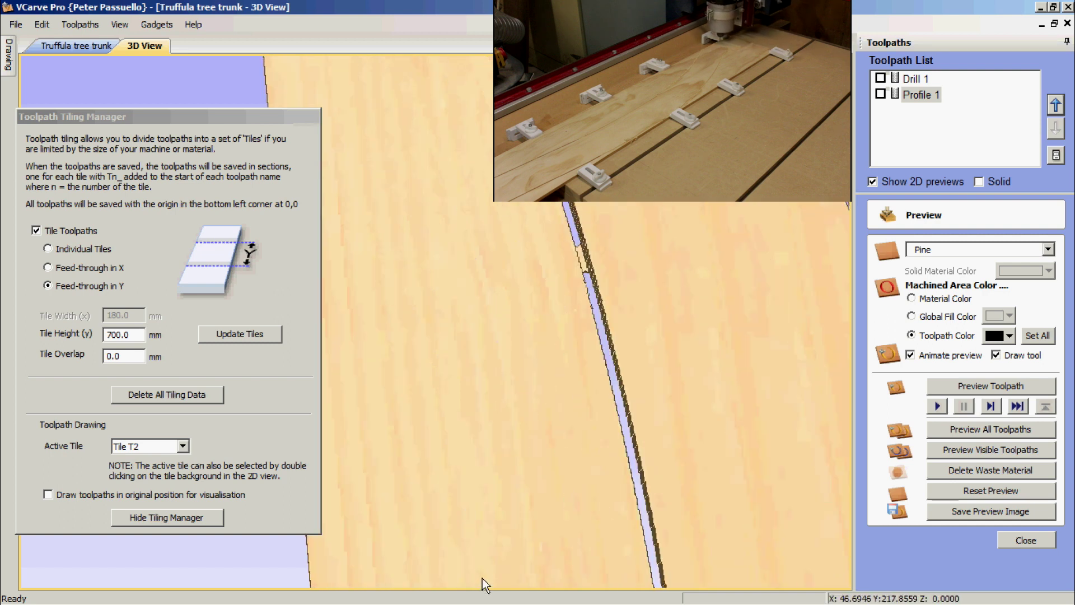
drag(470, 428, 432, 126)
drag(643, 546, 437, 414)
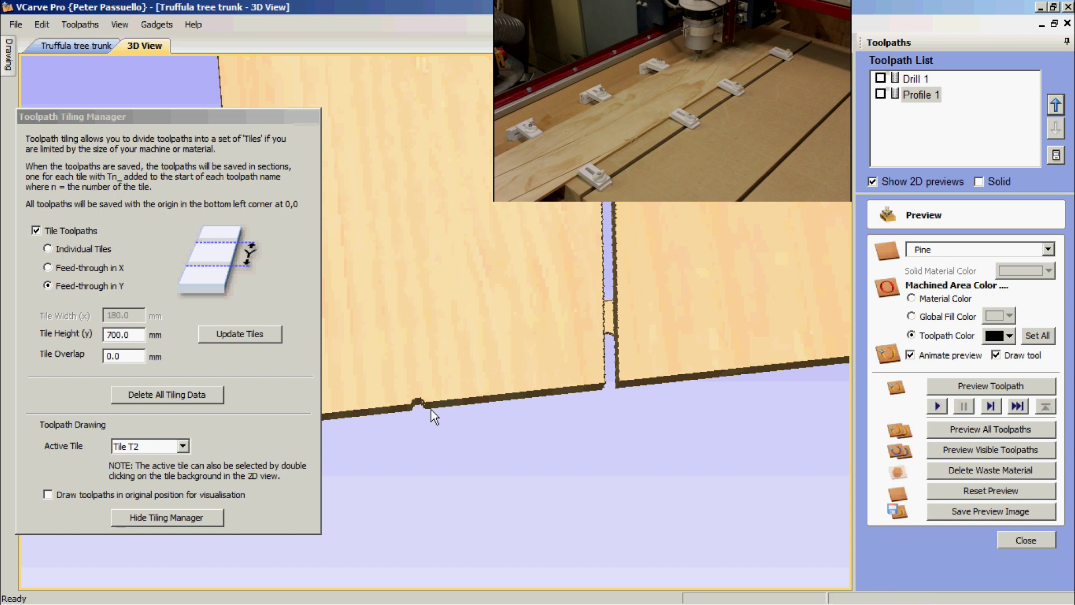
scroll(525, 399, down, 5)
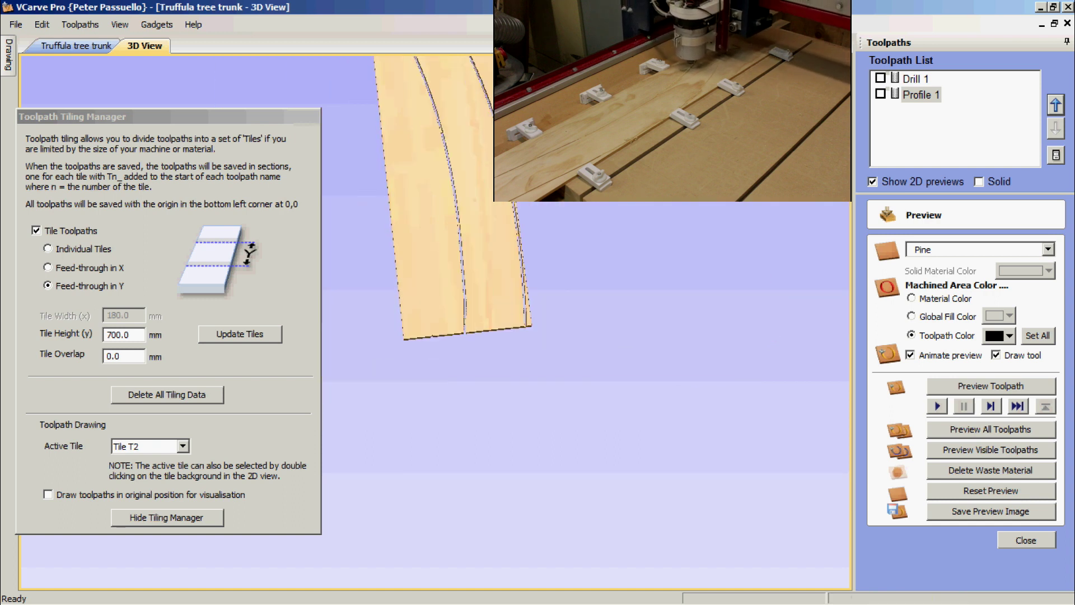
drag(512, 380, 560, 349)
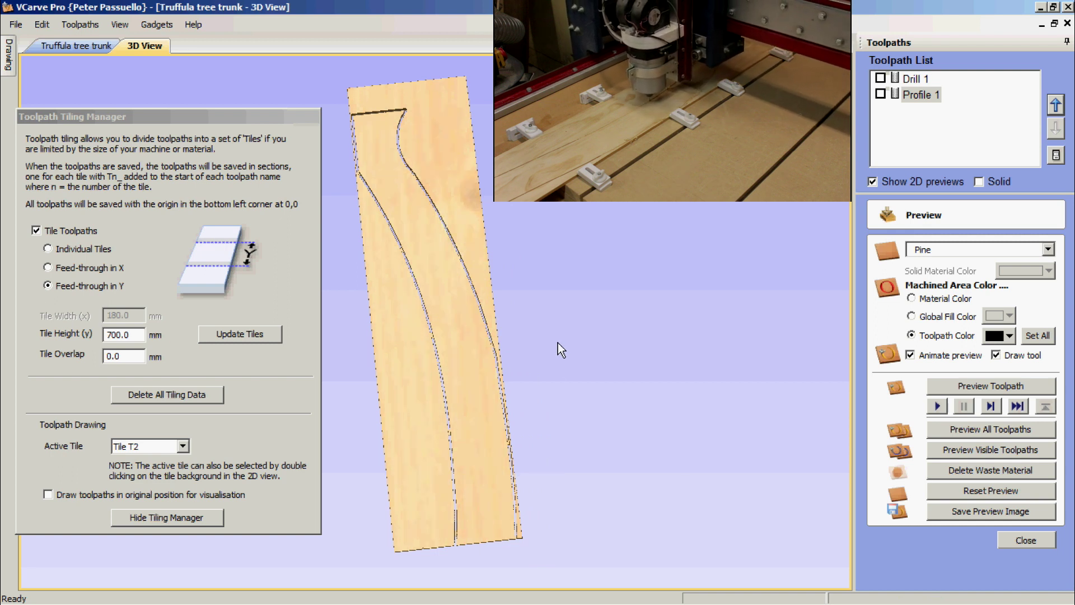
Step: Make Drill 1 and Profile 1 visible and save the toolpaths to file as 'project'
click(881, 94)
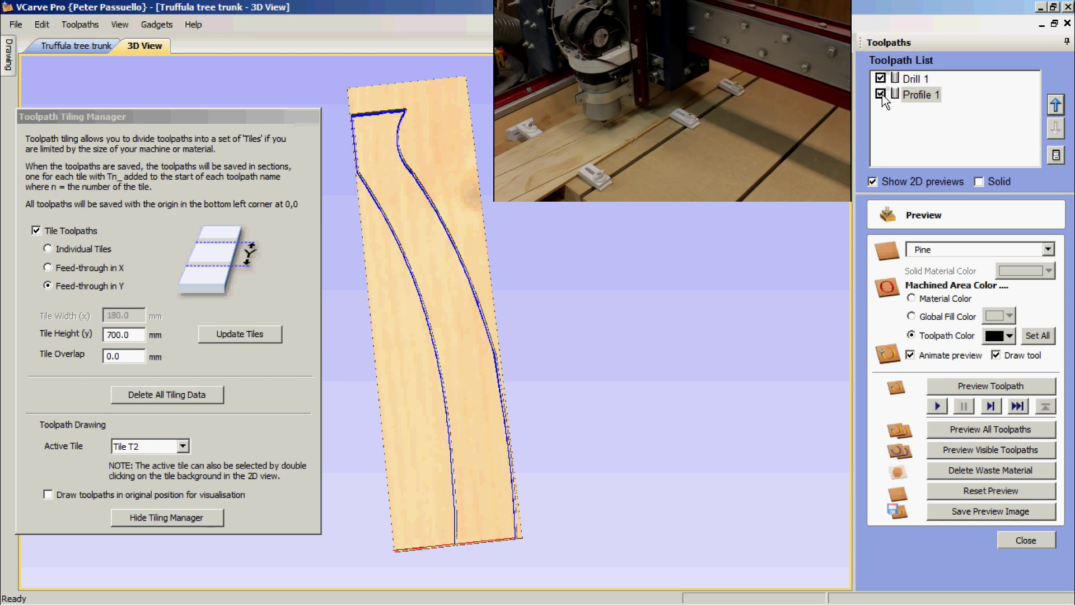
click(1025, 539)
click(926, 321)
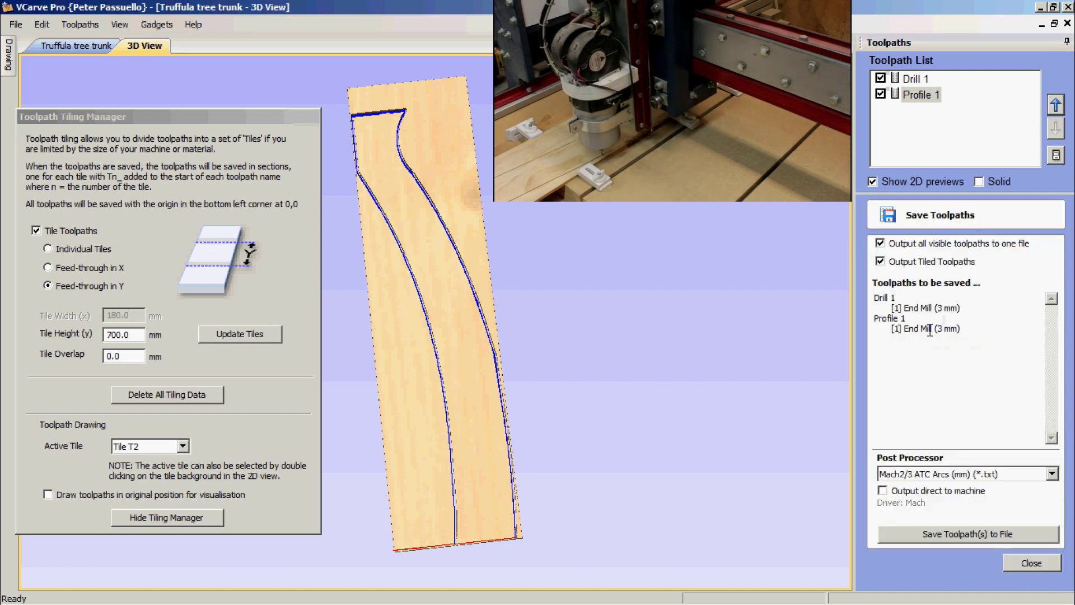
click(959, 533)
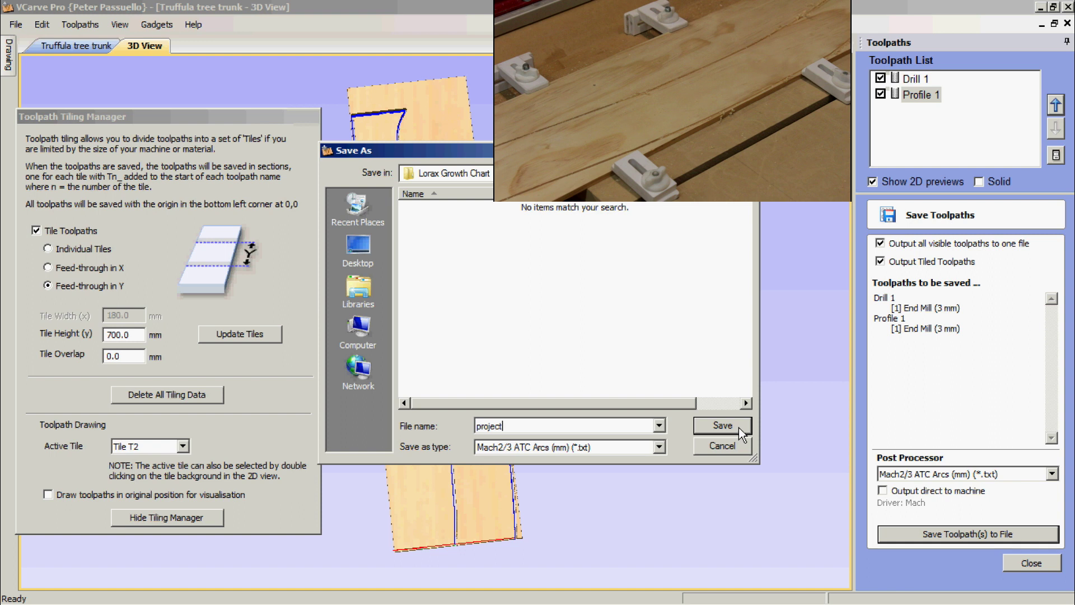
Step: Confirm the save, producing T1_project.txt and T2_project.txt in the Lorax Growth Chart folder
click(722, 426)
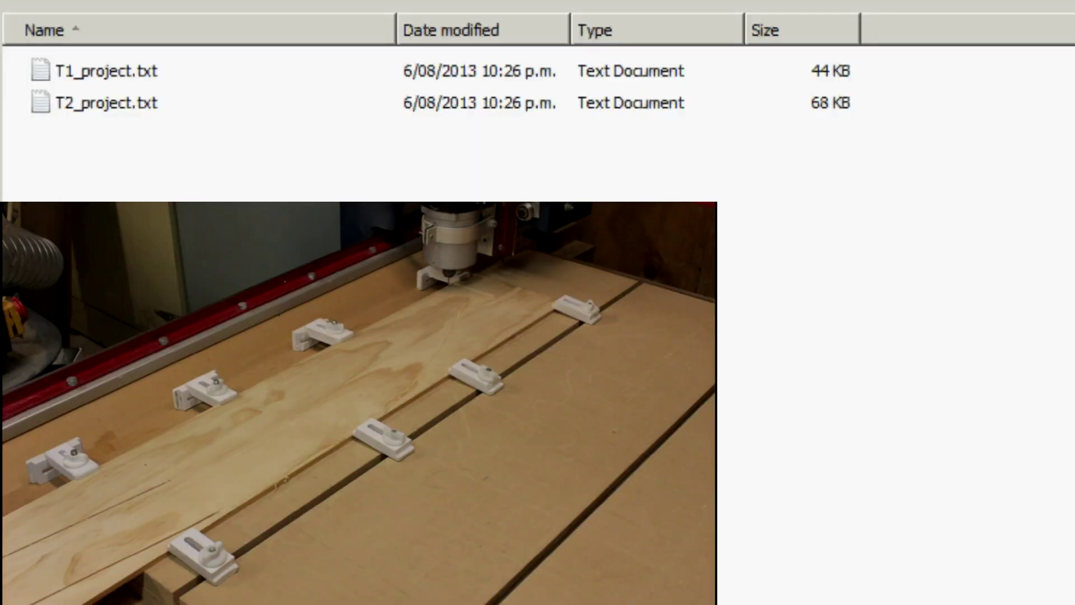